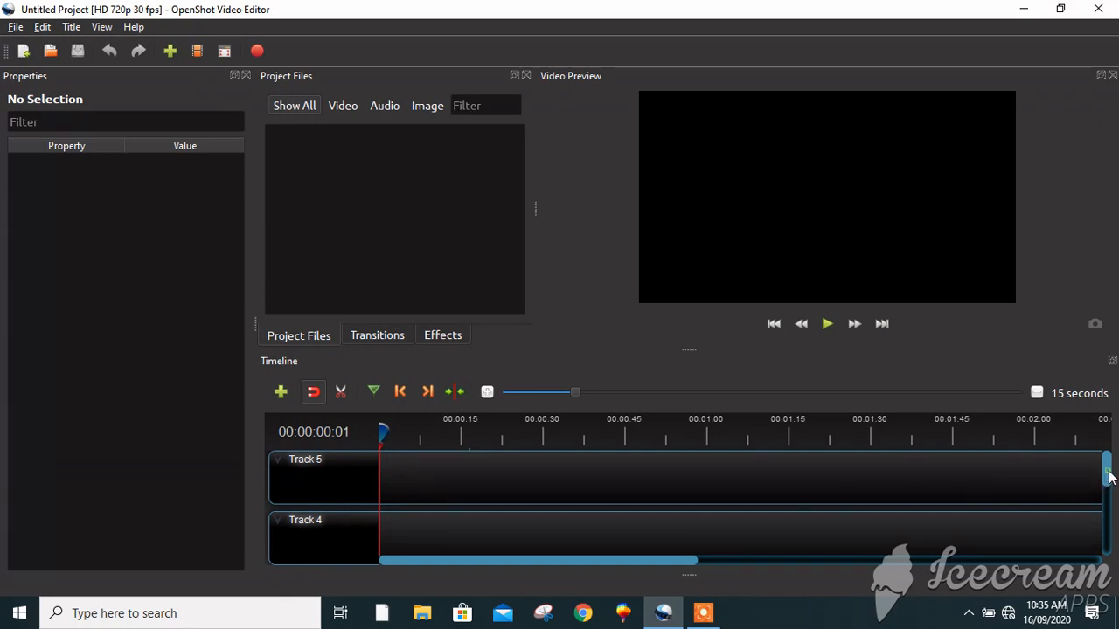
Import the MP4 file named video from the Desktop into the project files
{"action": "mouse_move", "coordinate": [1108, 476]}
{"action": "left_mouse_down"}
{"action": "mouse_move", "coordinate": [1116, 542]}
{"action": "mouse_move", "coordinate": [1117, 473]}
{"action": "left_mouse_up"}
{"action": "right_click", "coordinate": [385, 210]}
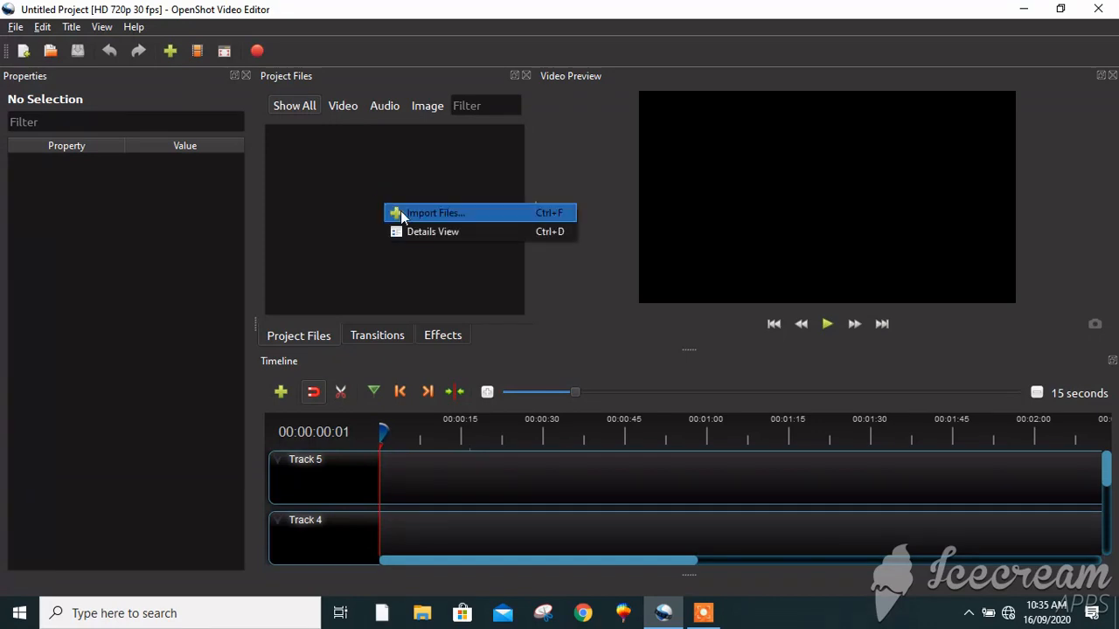
{"action": "left_click", "coordinate": [401, 212]}
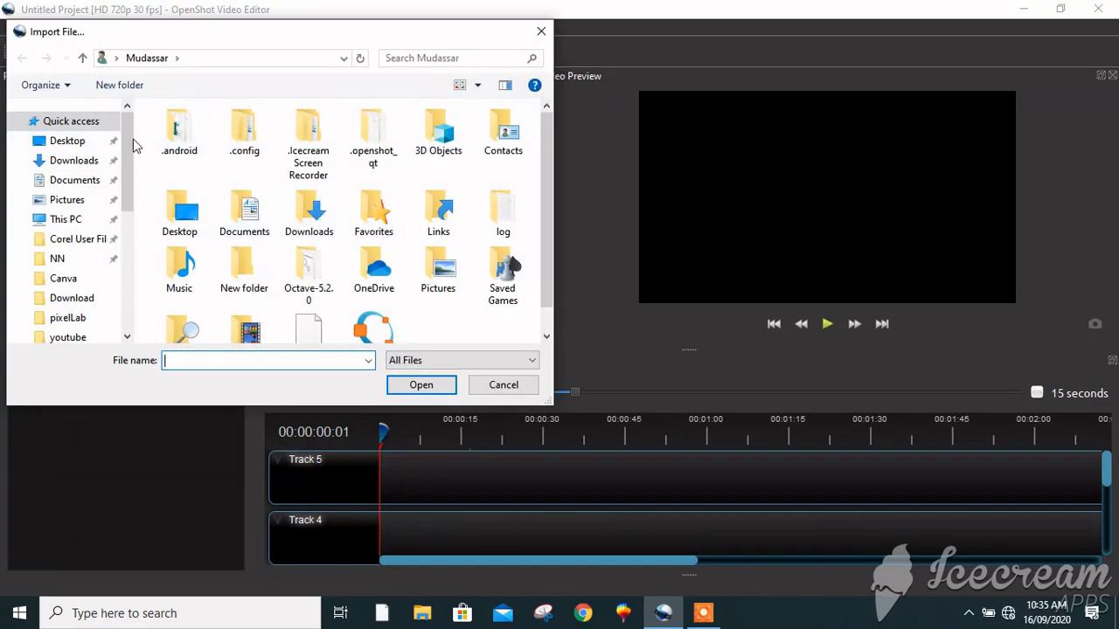
{"action": "left_click", "coordinate": [76, 142]}
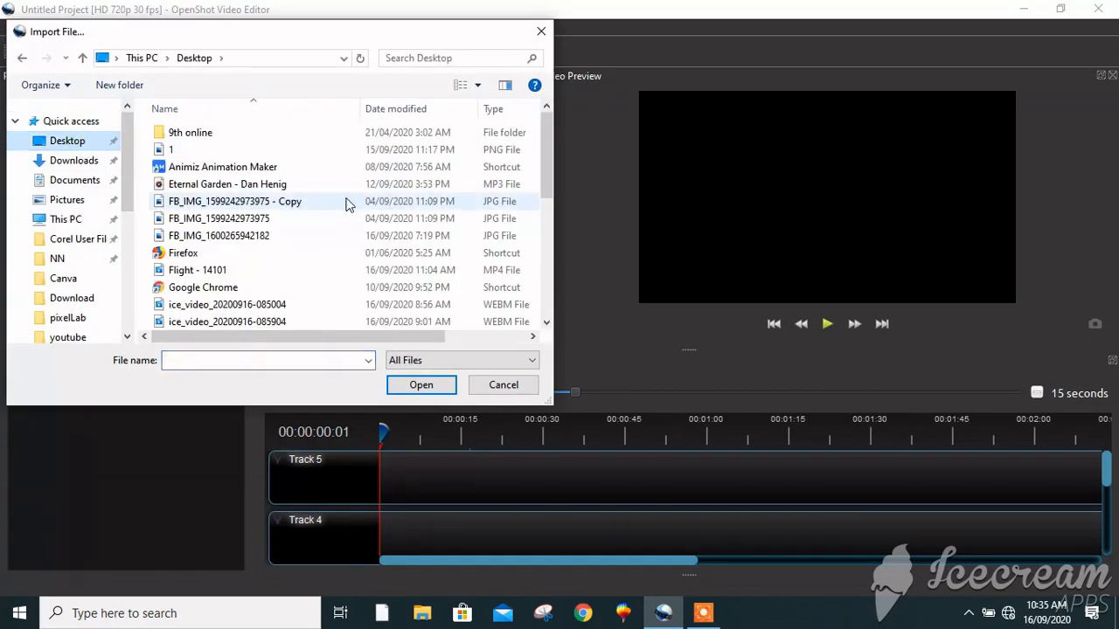
{"action": "left_click_drag", "start_coordinate": [546, 158], "coordinate": [564, 267]}
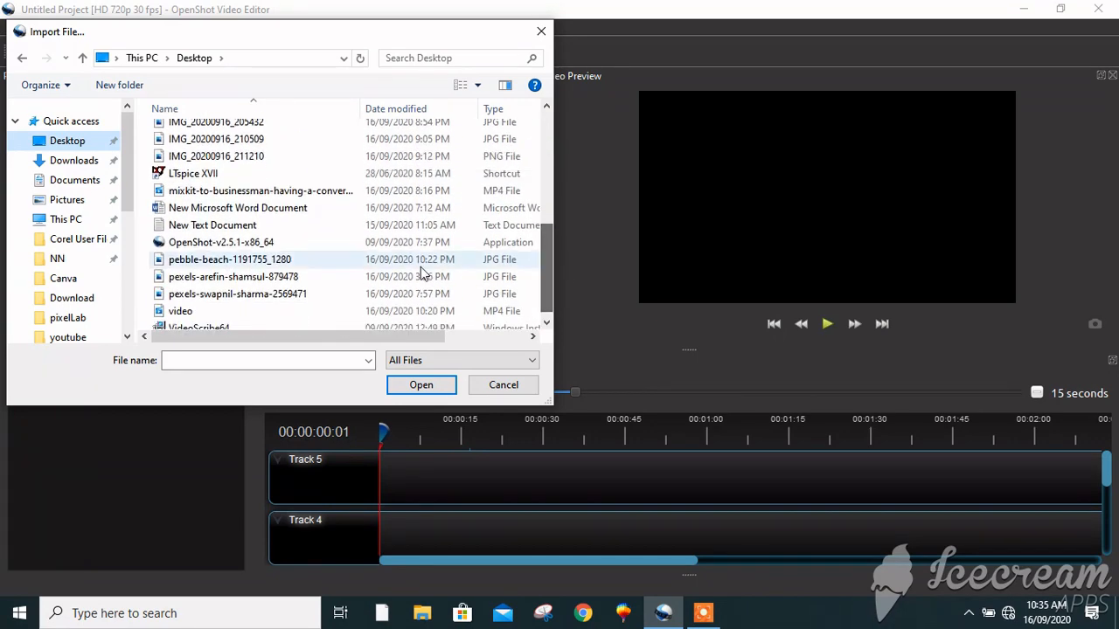
{"action": "left_click", "coordinate": [215, 311]}
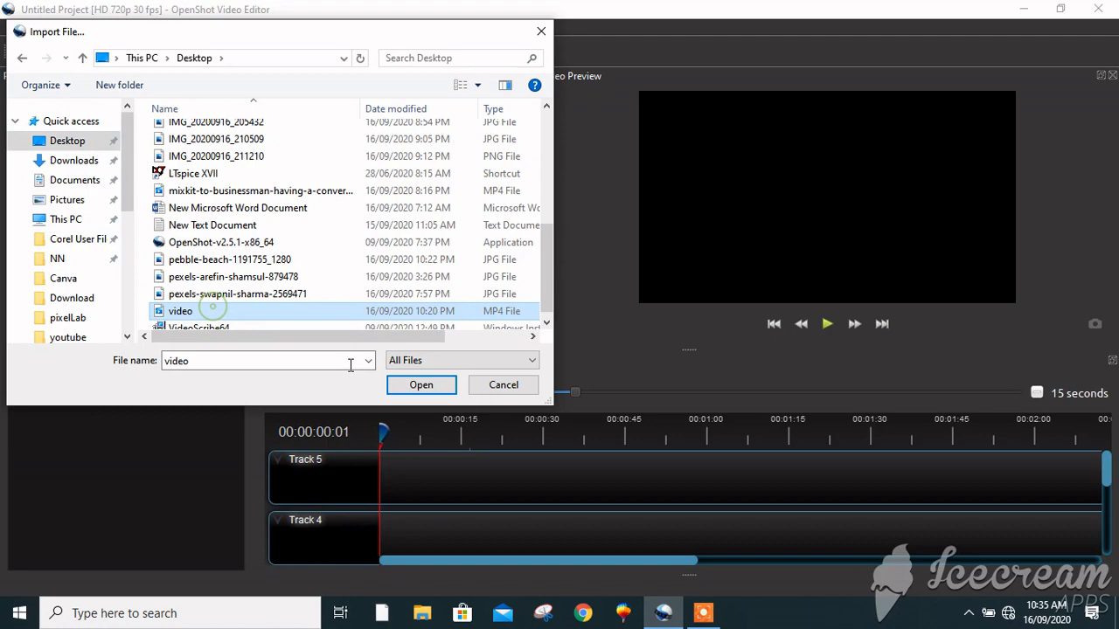
{"action": "left_click", "coordinate": [416, 389]}
Import the background image pebble-beach-1191755_1280 from the Desktop into the project files
{"action": "right_click", "coordinate": [398, 220]}
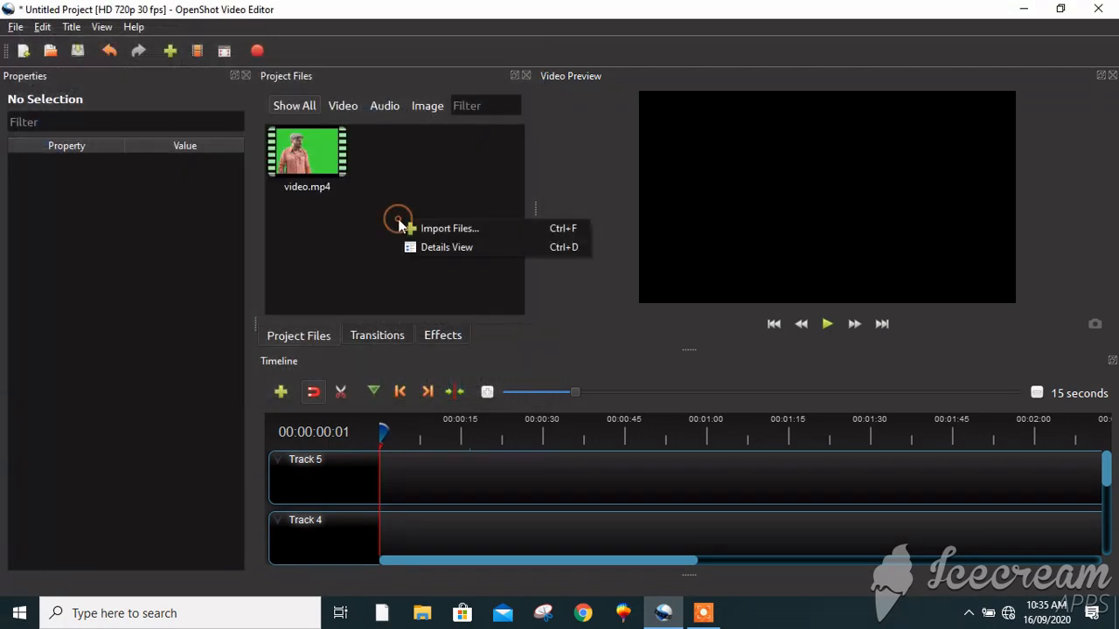
{"action": "left_click", "coordinate": [414, 226]}
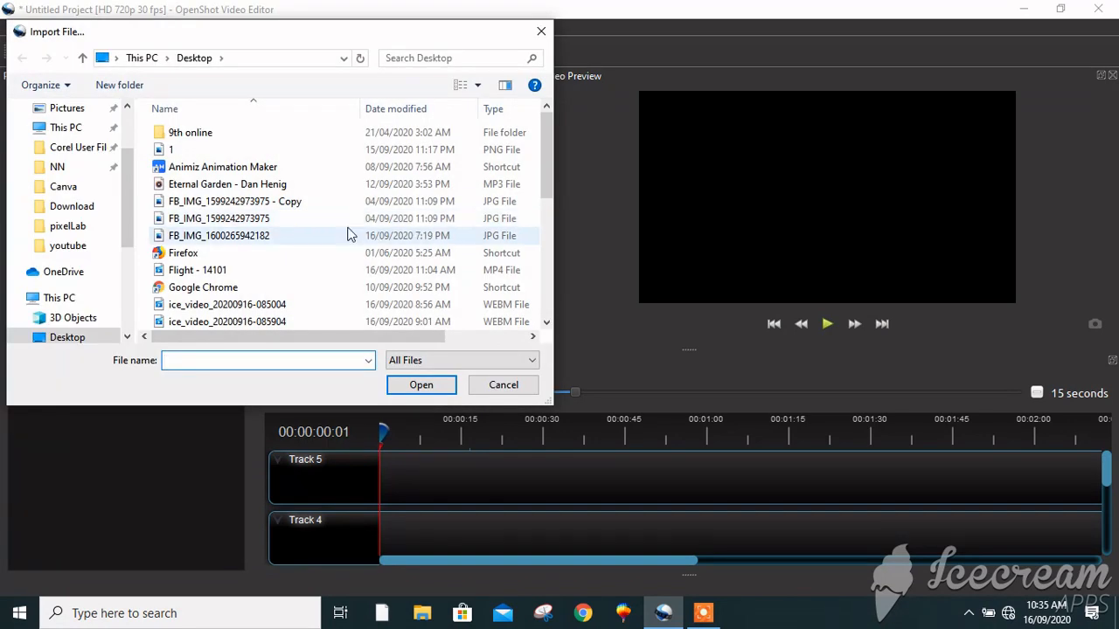
{"action": "left_click_drag", "start_coordinate": [546, 152], "coordinate": [570, 250]}
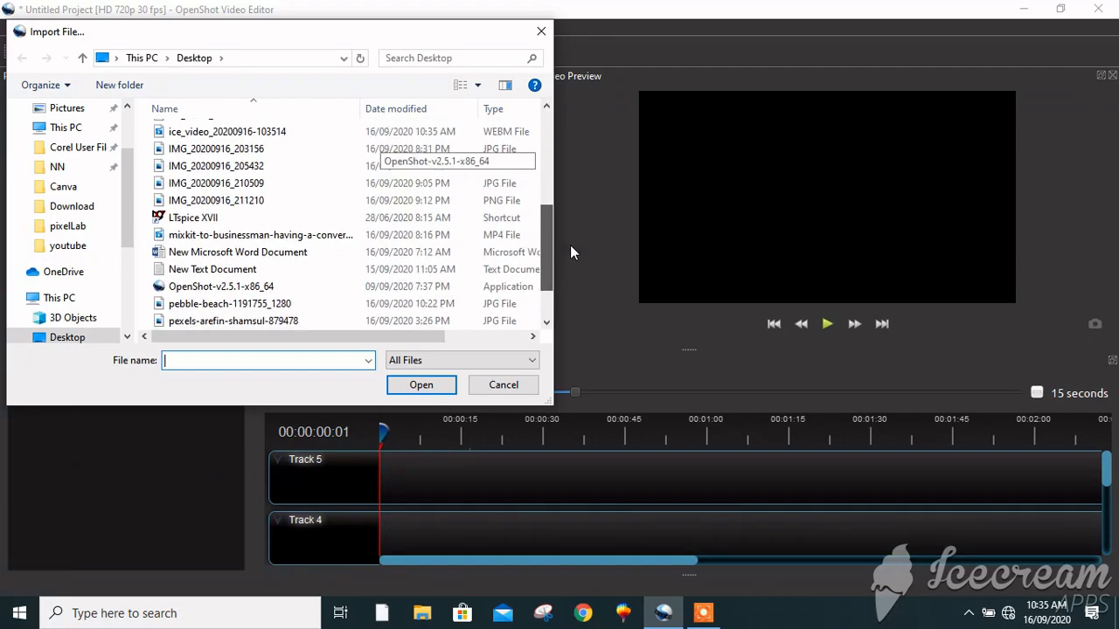
{"action": "left_click", "coordinate": [268, 304]}
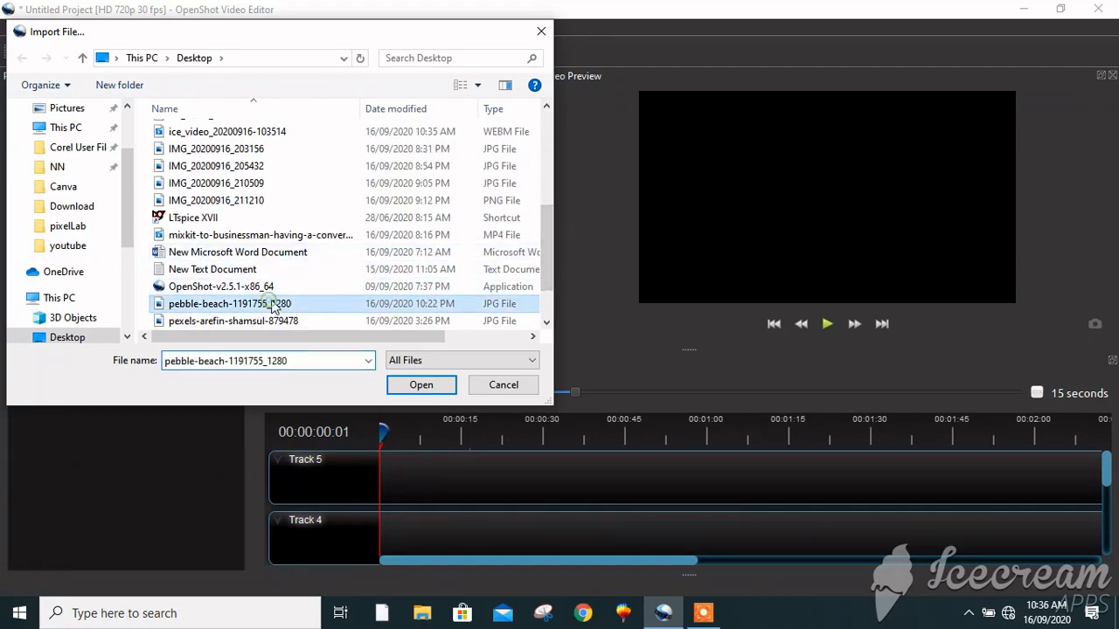
{"action": "left_click", "coordinate": [421, 386]}
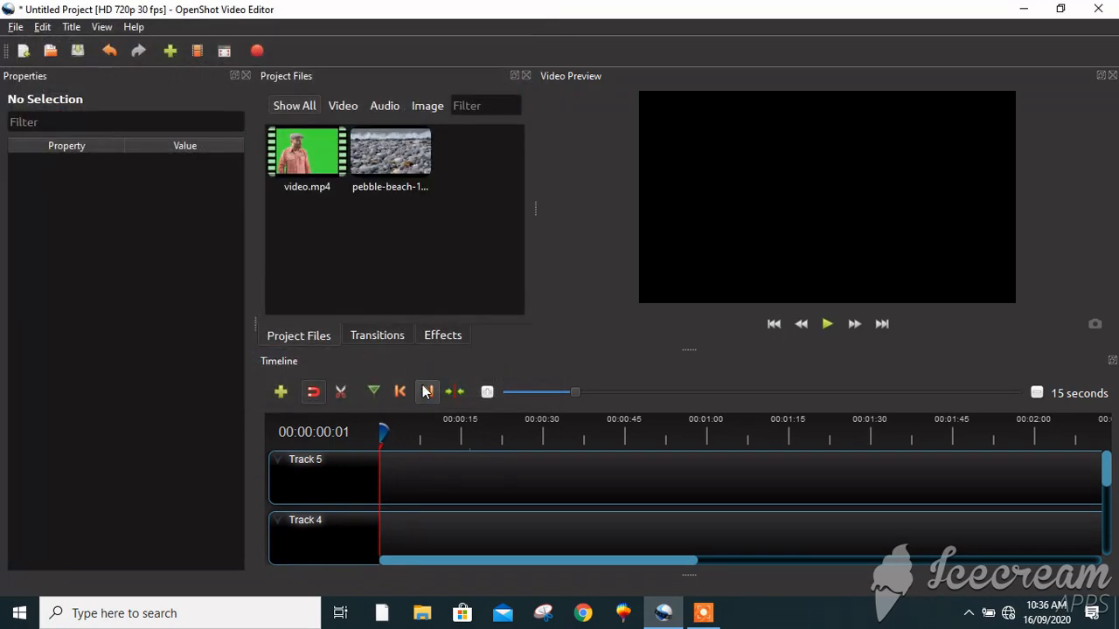
Place the pebble-beach image at the start of Track 4 and video.mp4 above it at the start of Track 5
{"action": "left_click_drag", "start_coordinate": [398, 160], "coordinate": [377, 520]}
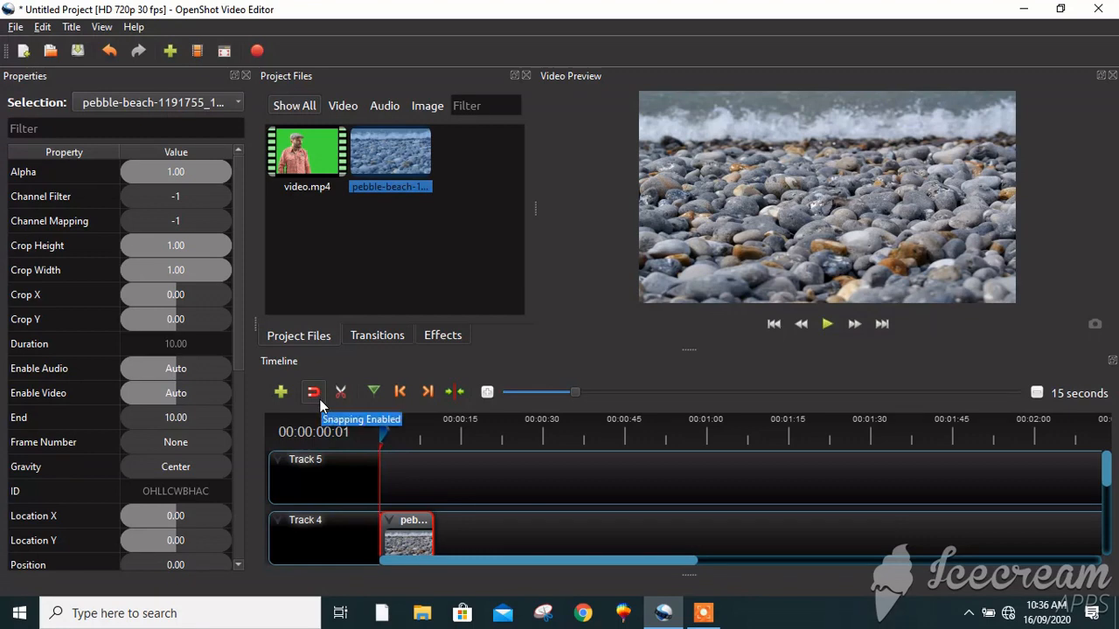
{"action": "mouse_move", "coordinate": [424, 534]}
{"action": "left_mouse_down"}
{"action": "mouse_move", "coordinate": [443, 534]}
{"action": "mouse_move", "coordinate": [416, 533]}
{"action": "left_mouse_up"}
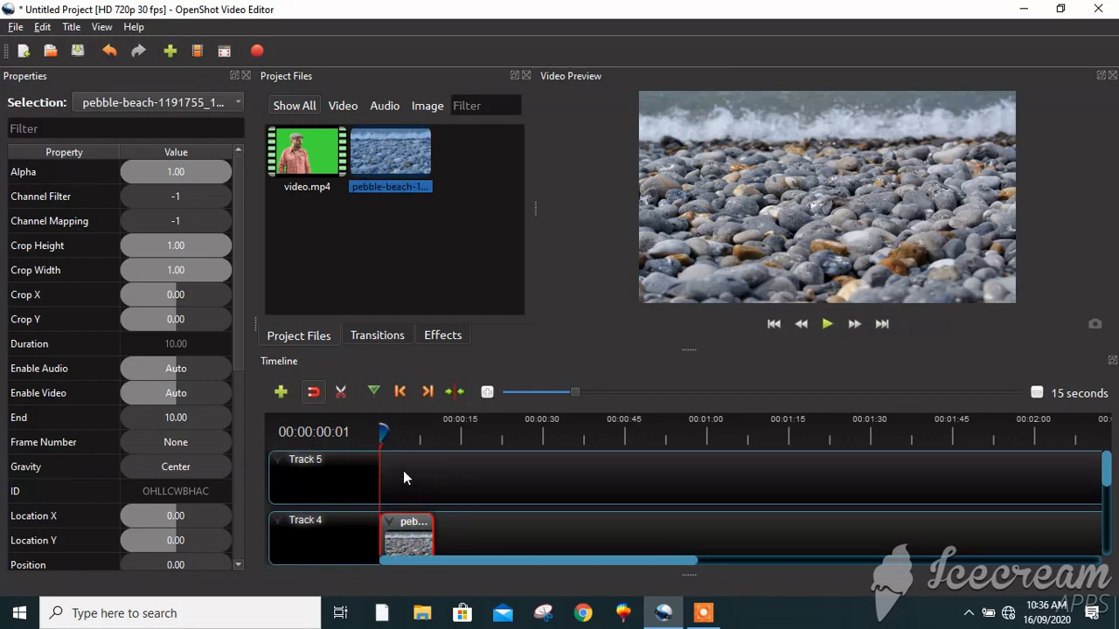
{"action": "left_click_drag", "start_coordinate": [330, 164], "coordinate": [360, 468]}
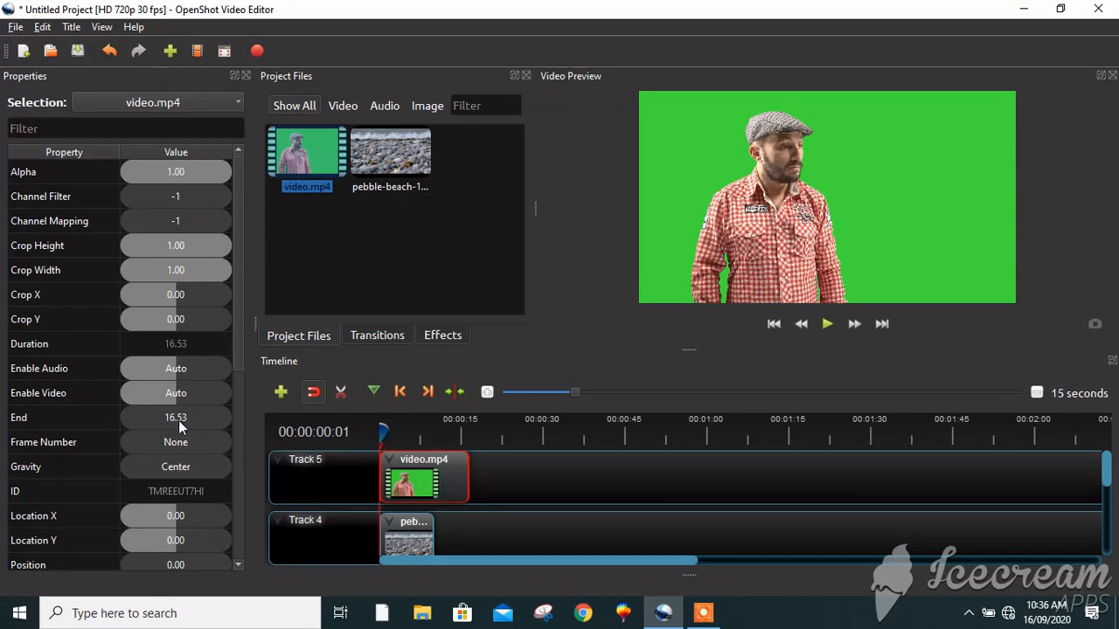
Set the End property of the pebble-beach clip on Track 4 to 16.53
{"action": "left_click", "coordinate": [402, 535]}
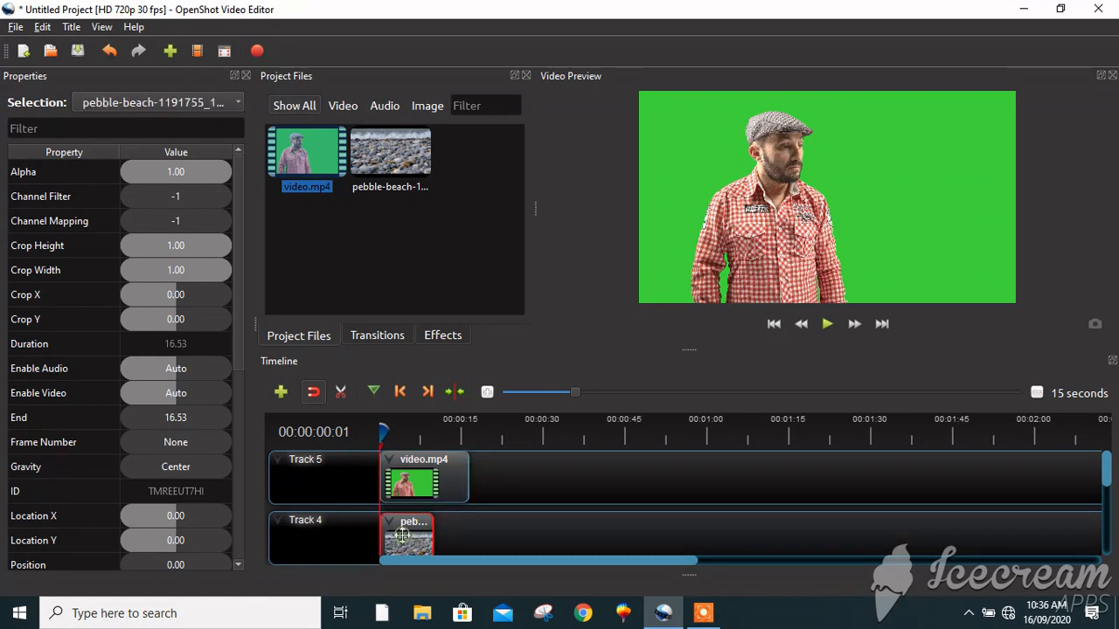
{"action": "double_click", "coordinate": [182, 420]}
{"action": "type", "text": "1"}
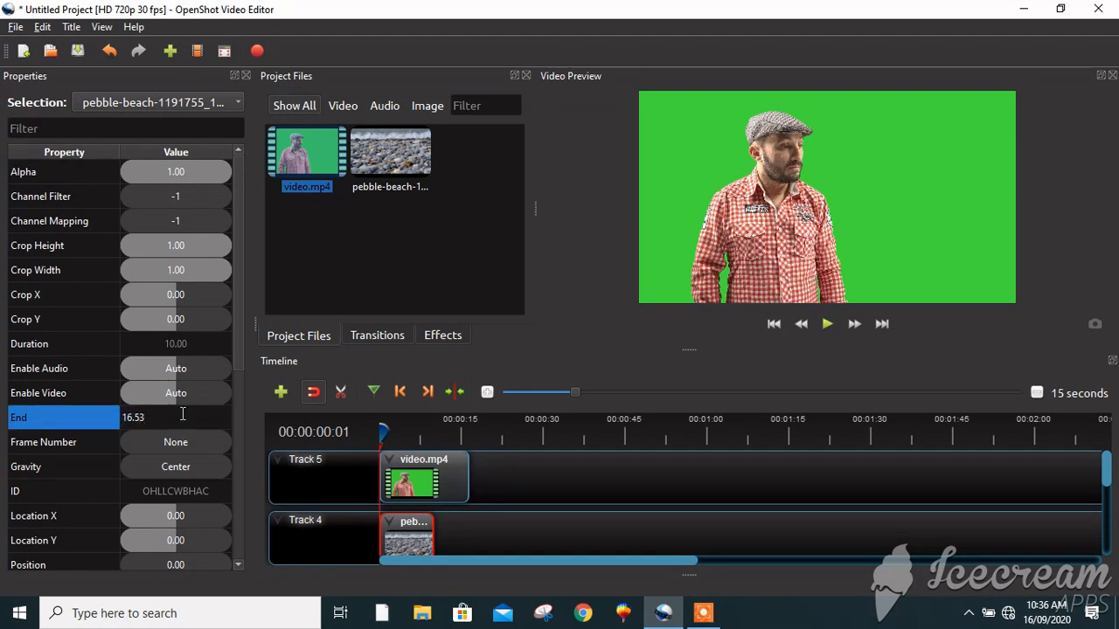
{"action": "type", "text": "6.53"}
{"action": "key", "text": "Return"}
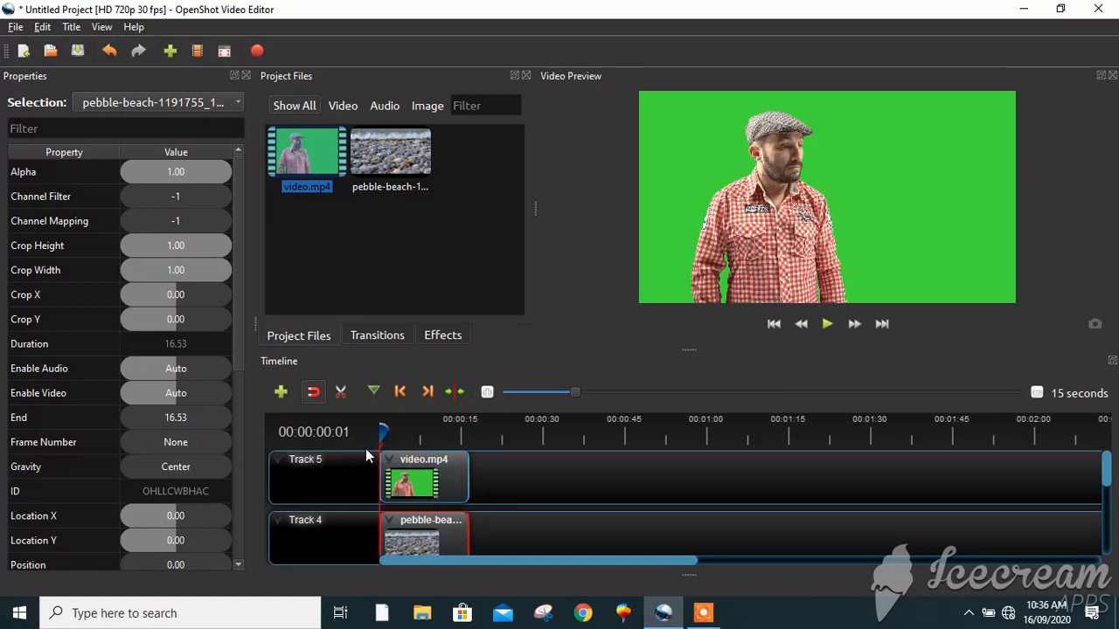
Apply the Chroma Key (Greenscreen) effect to the video.mp4 clip on Track 5
{"action": "left_click", "coordinate": [434, 333]}
{"action": "left_click", "coordinate": [408, 245]}
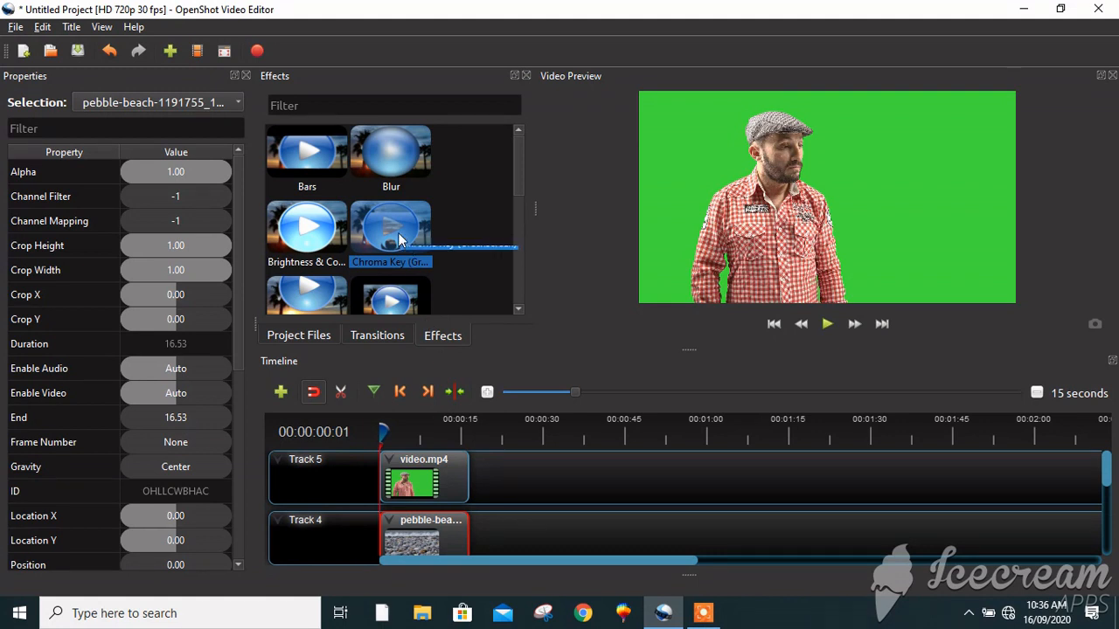
{"action": "left_click_drag", "start_coordinate": [400, 241], "coordinate": [401, 463]}
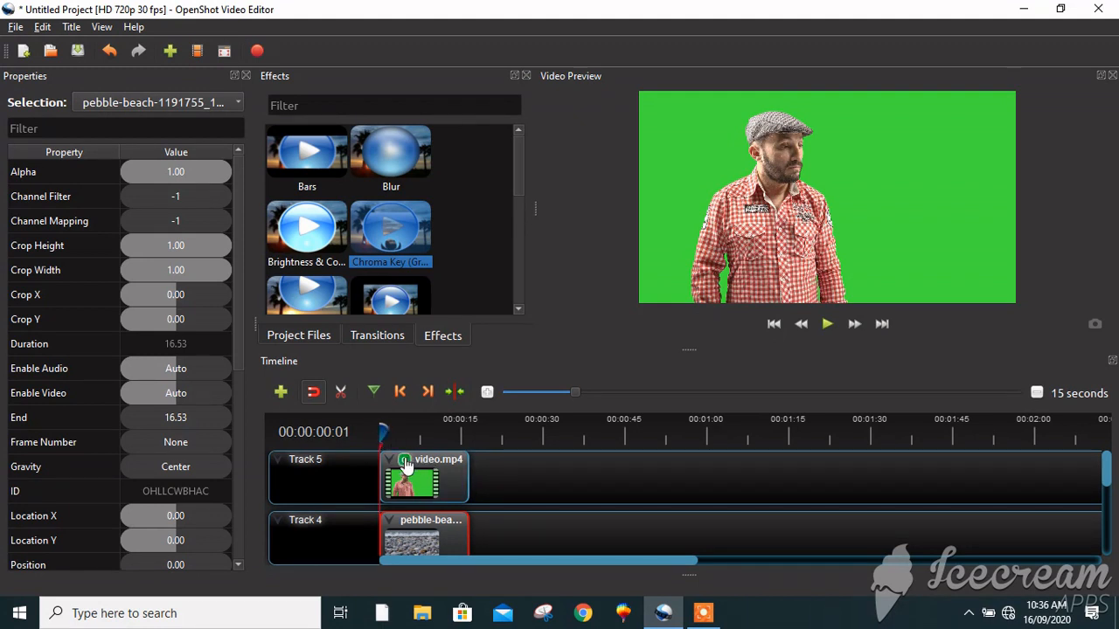
Set the Chroma Key effect's key color to the green sampled from the previewed video's background
{"action": "right_click", "coordinate": [405, 466]}
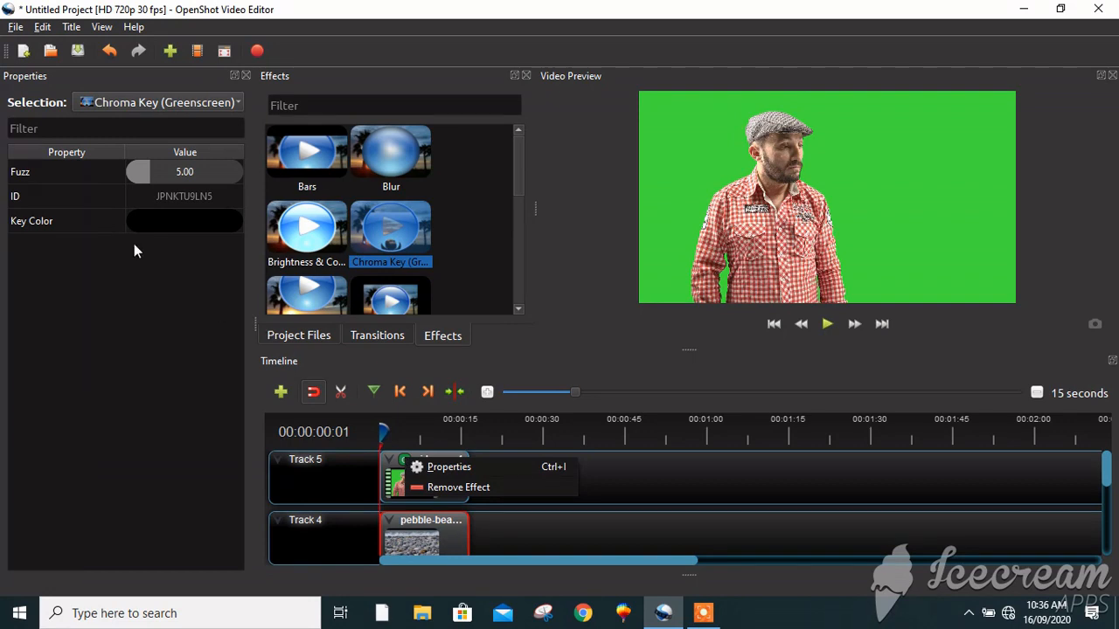
{"action": "double_click", "coordinate": [75, 219]}
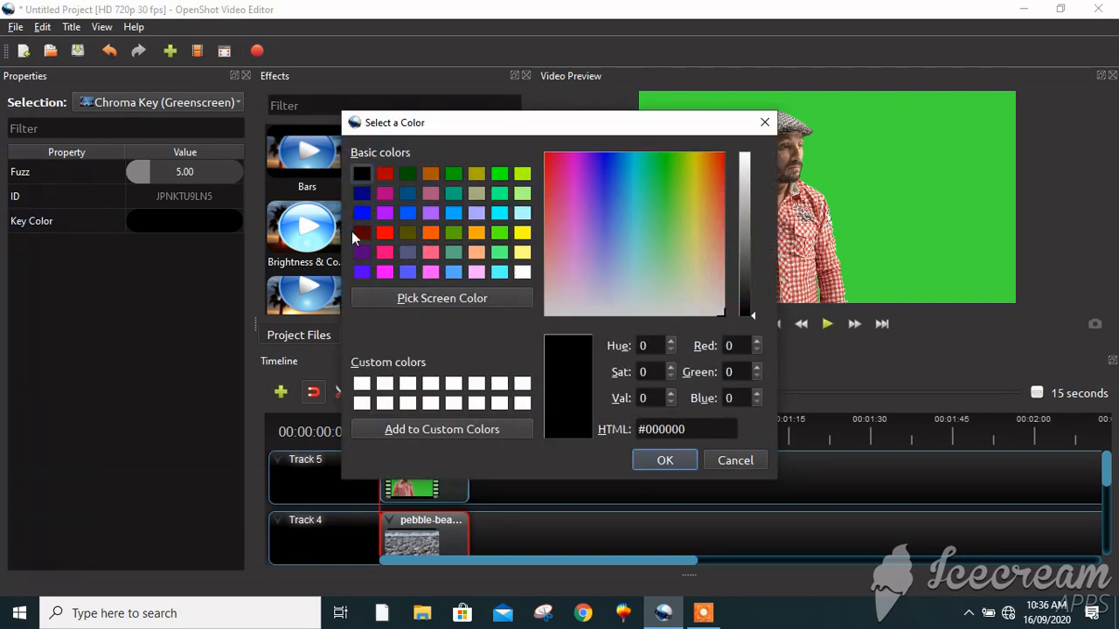
{"action": "left_click", "coordinate": [426, 299]}
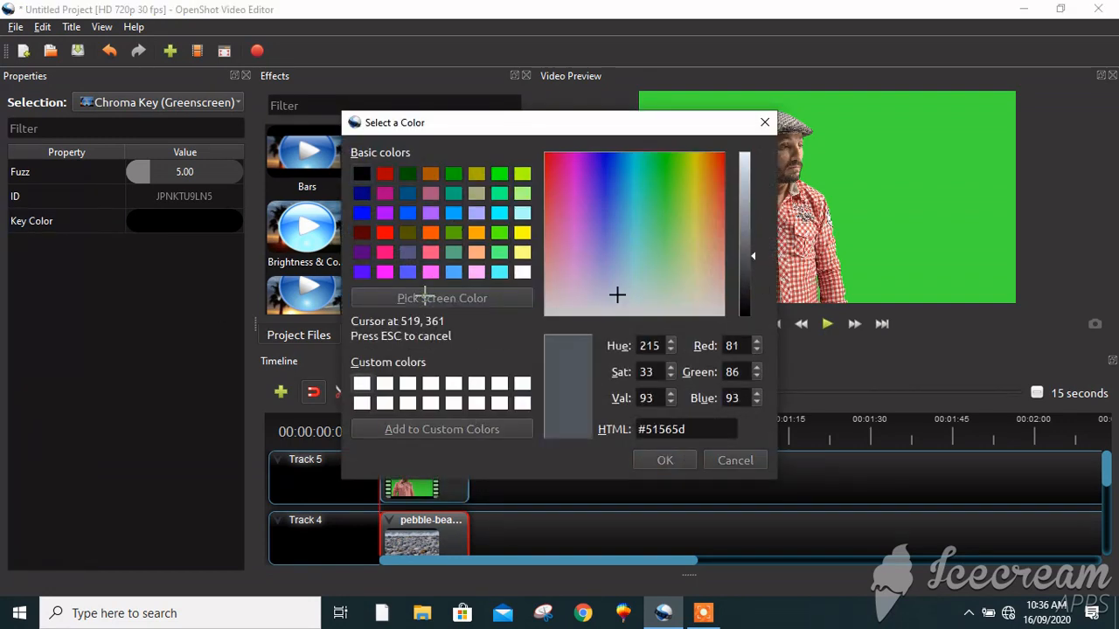
{"action": "left_click", "coordinate": [892, 193]}
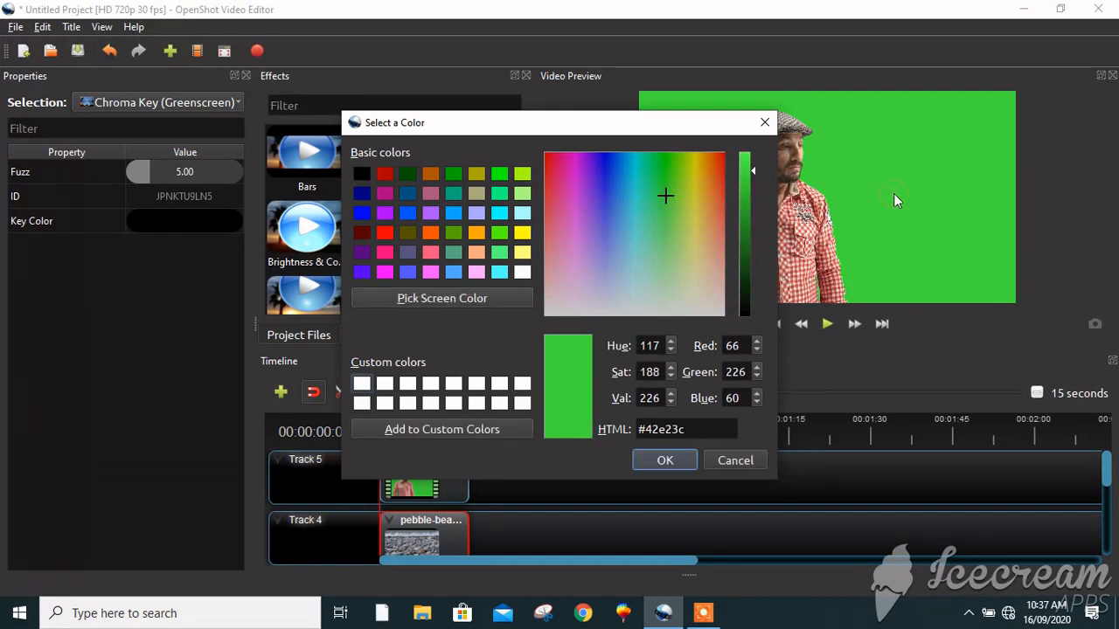
{"action": "left_click", "coordinate": [664, 458]}
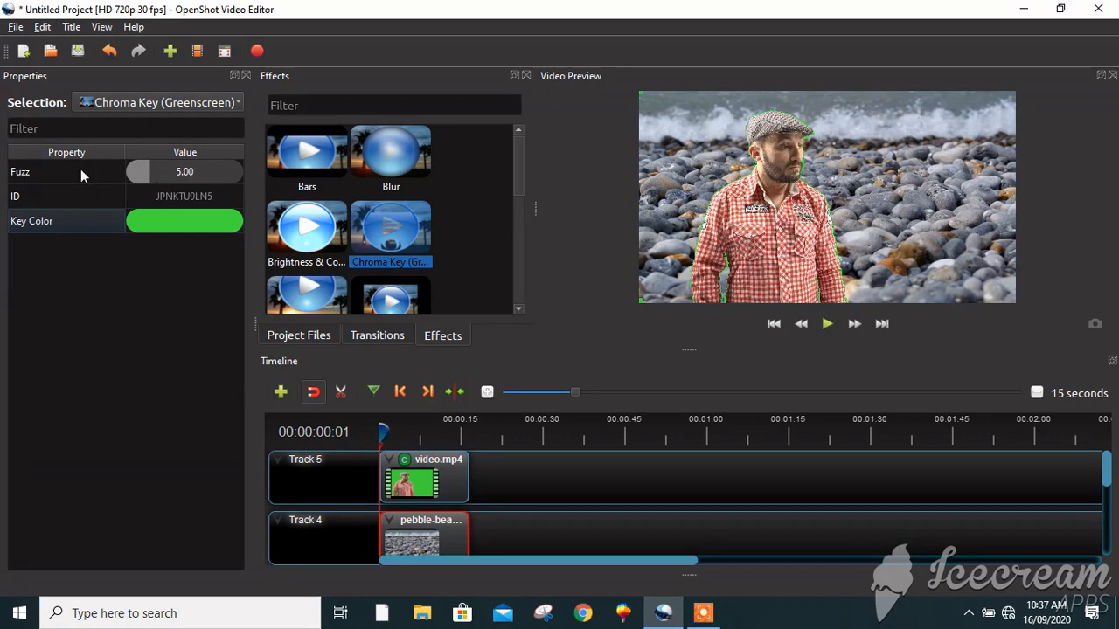
Set the Chroma Key effect's Fuzz to 200, and play the composite through before returning the playhead to the start
{"action": "double_click", "coordinate": [142, 171]}
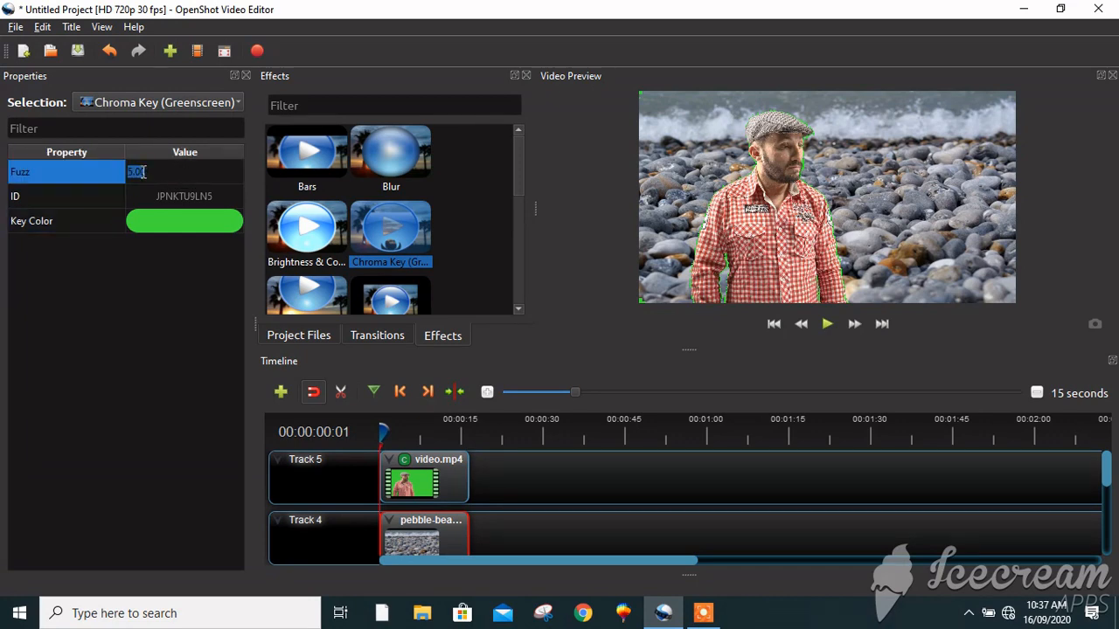
{"action": "type", "text": "200"}
{"action": "key", "text": "Return"}
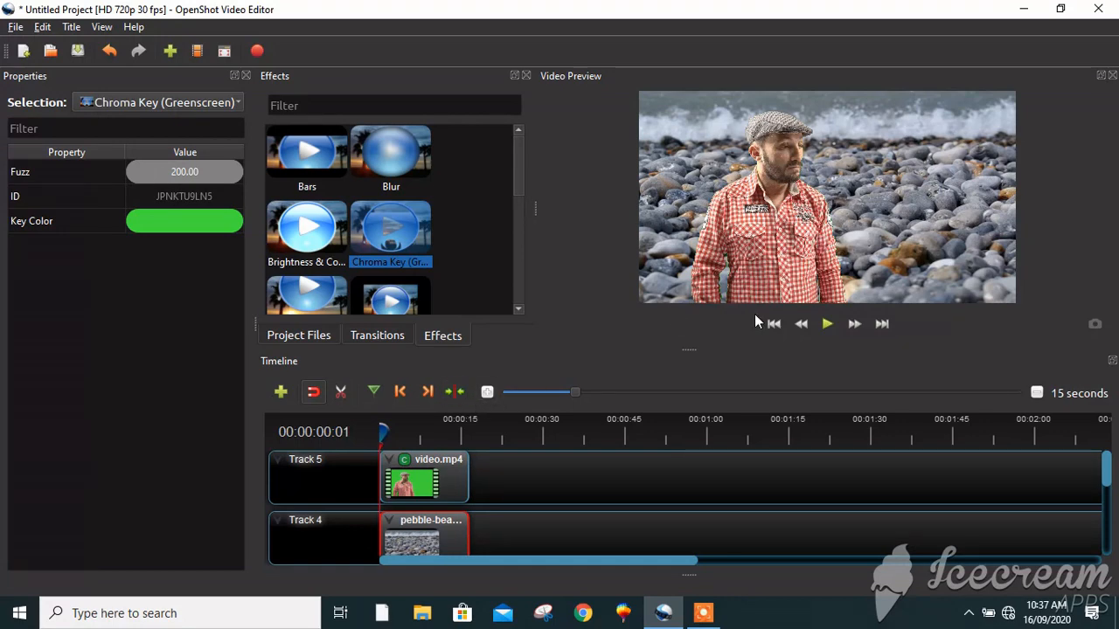
{"action": "left_click", "coordinate": [826, 325]}
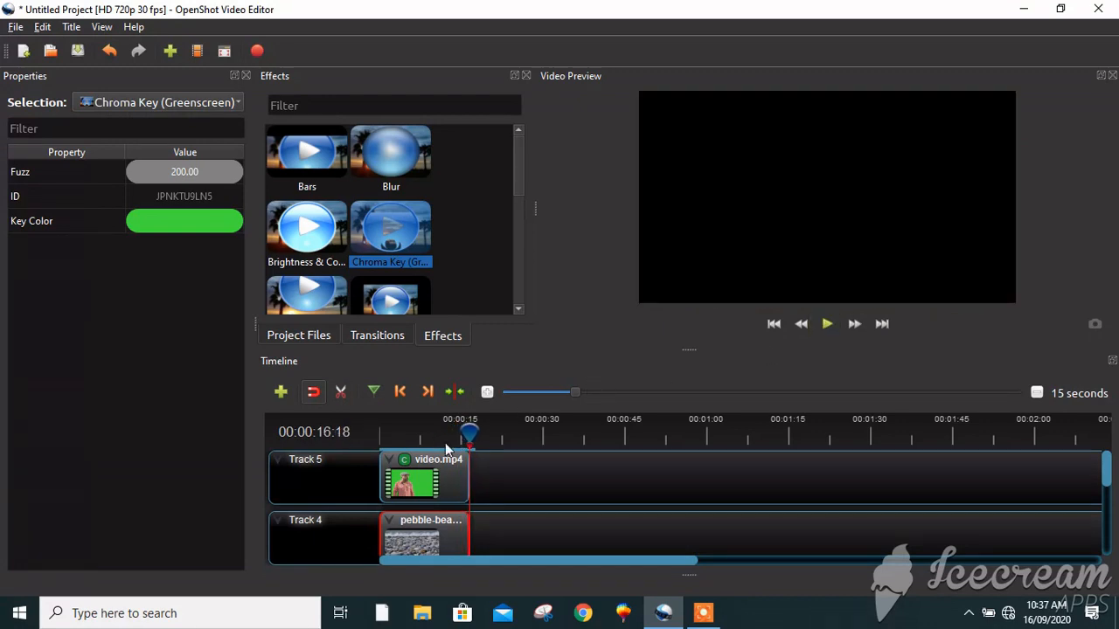
{"action": "left_click_drag", "start_coordinate": [469, 430], "coordinate": [380, 430]}
Import the Eternal Garden MP3 from the Desktop and place it at the start of Track 3
{"action": "left_click", "coordinate": [295, 338]}
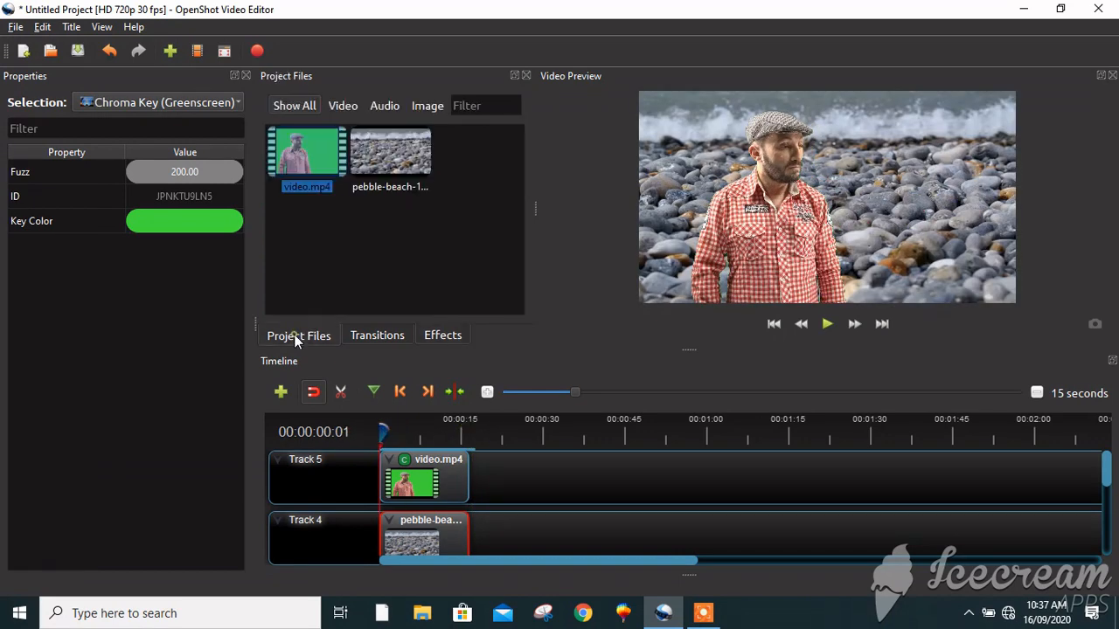
{"action": "right_click", "coordinate": [418, 225]}
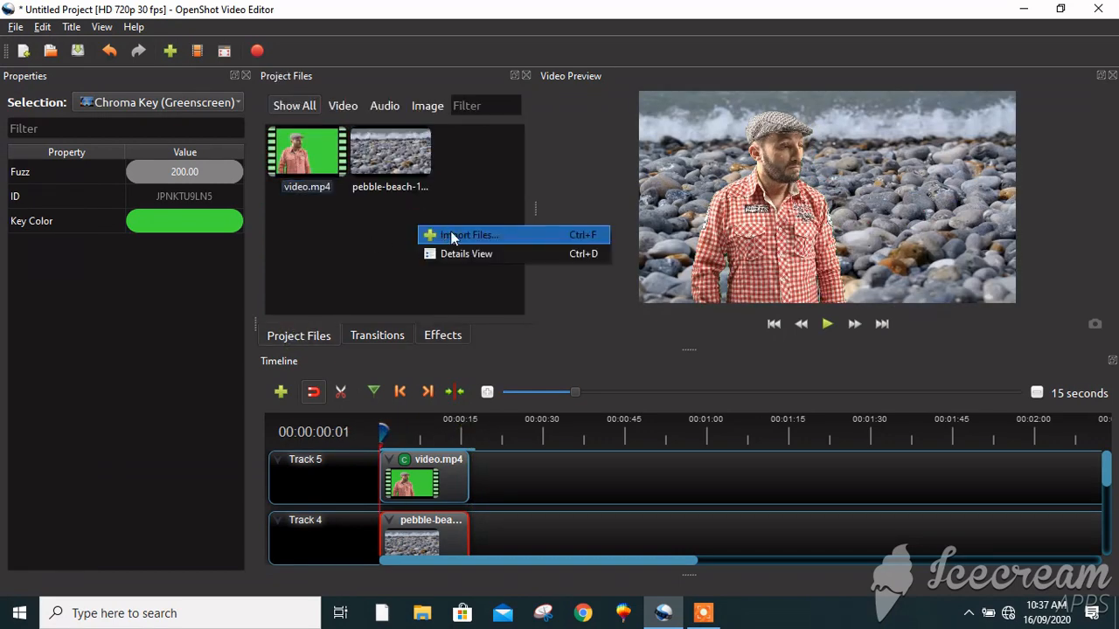
{"action": "left_click", "coordinate": [450, 231]}
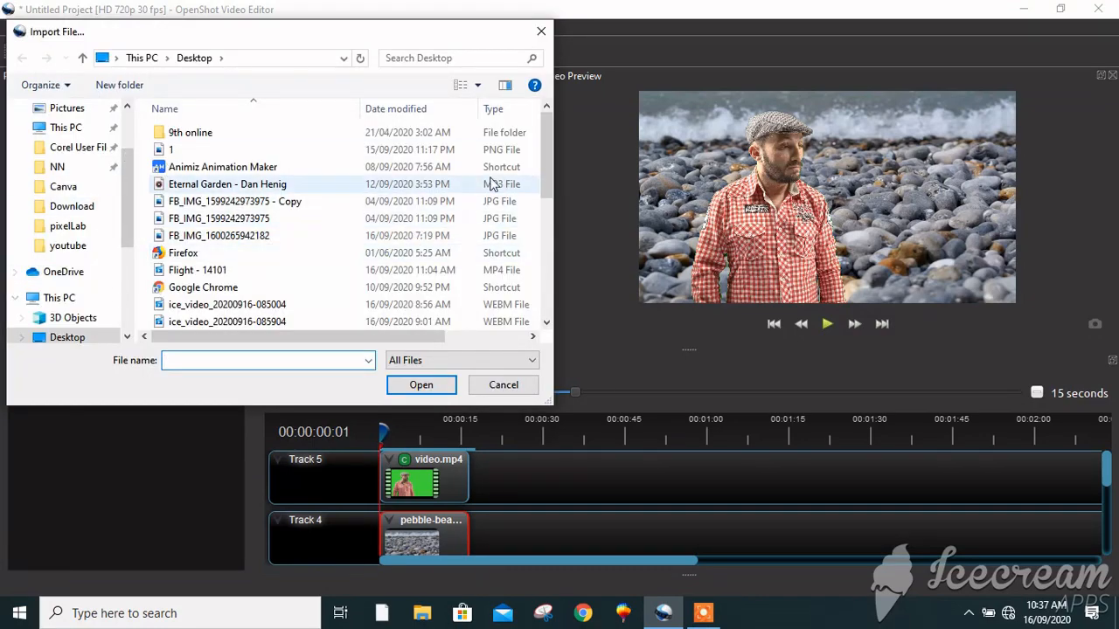
{"action": "left_click", "coordinate": [315, 188]}
{"action": "left_click", "coordinate": [421, 386]}
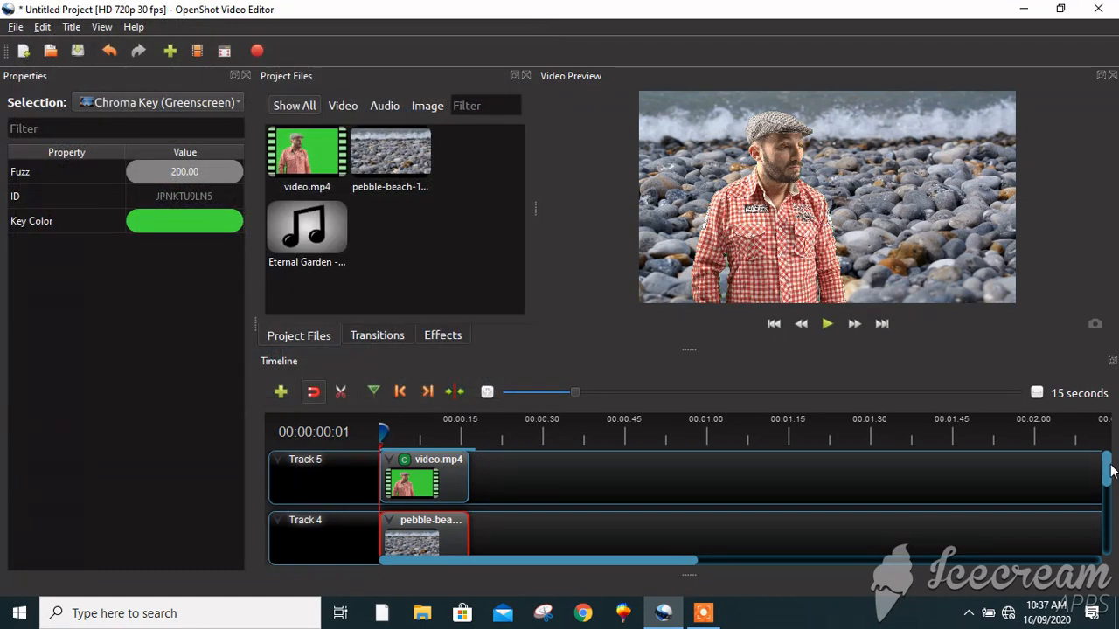
{"action": "scroll", "coordinate": [1111, 472], "scroll_direction": "down", "scroll_amount": 2}
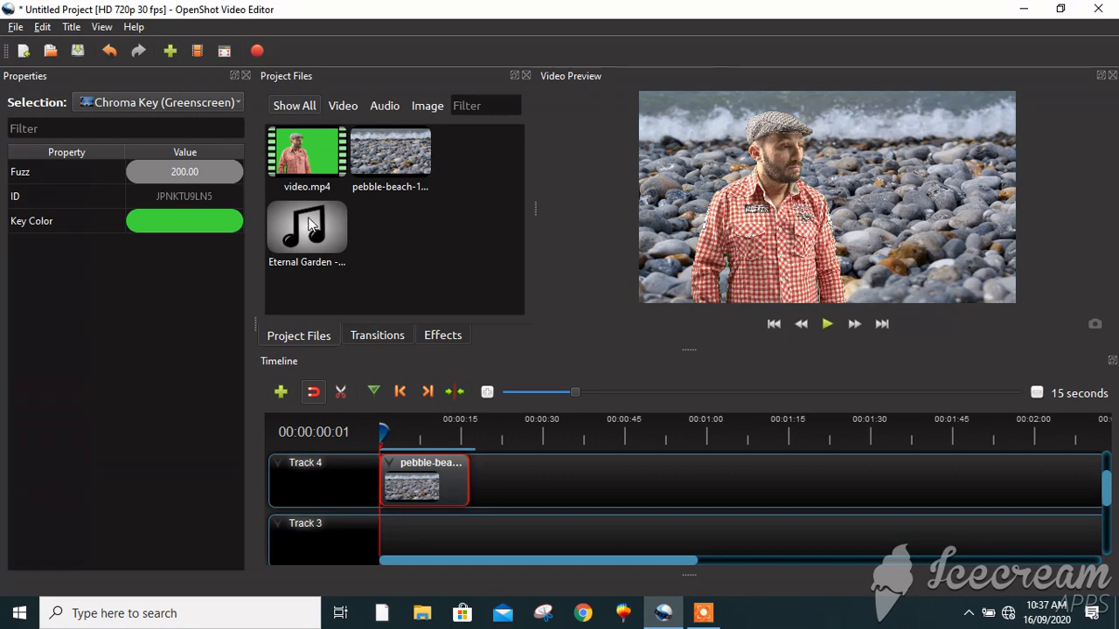
{"action": "left_click_drag", "start_coordinate": [312, 226], "coordinate": [378, 517]}
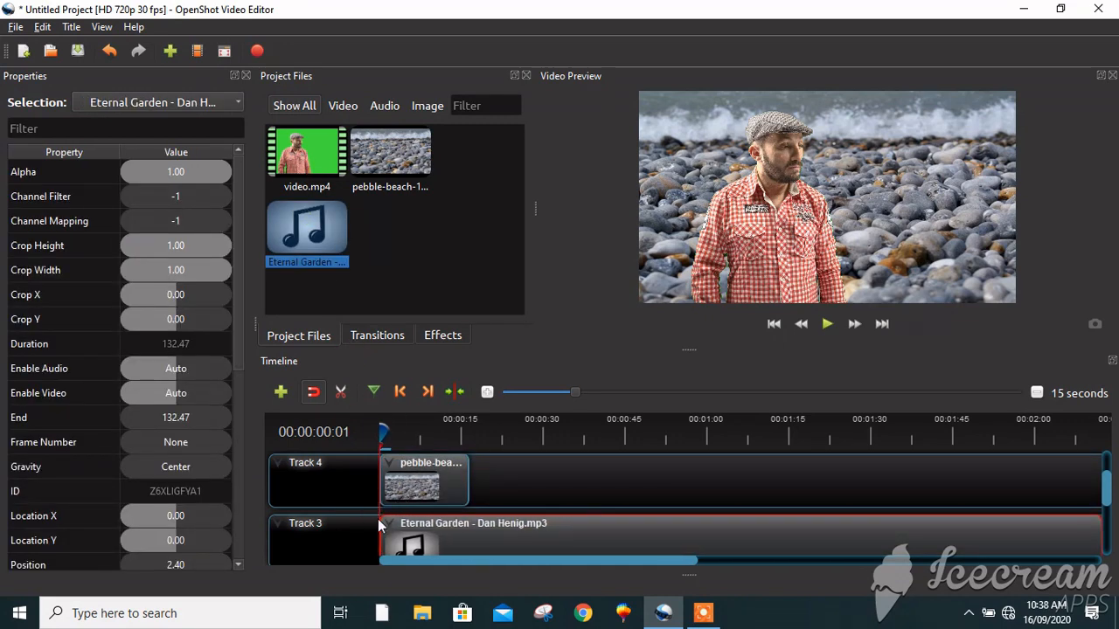
Slice the Eternal Garden music on Track 3 at the end of the pebble-beach clip (00:00:16:16), keeping only the left side
{"action": "left_click_drag", "start_coordinate": [381, 432], "coordinate": [470, 429]}
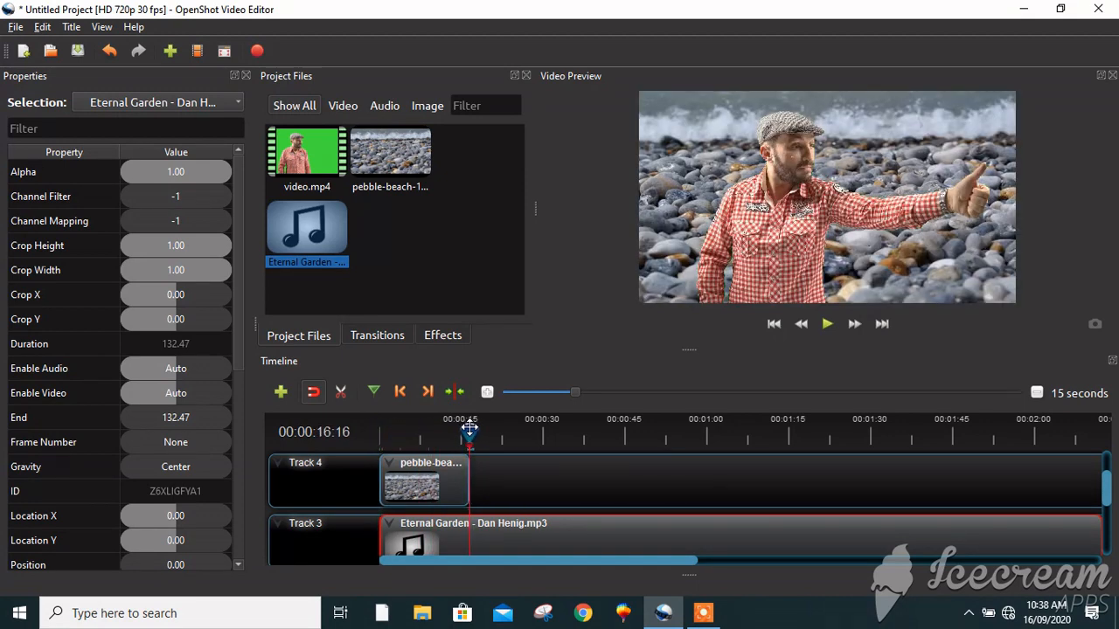
{"action": "right_click", "coordinate": [475, 524]}
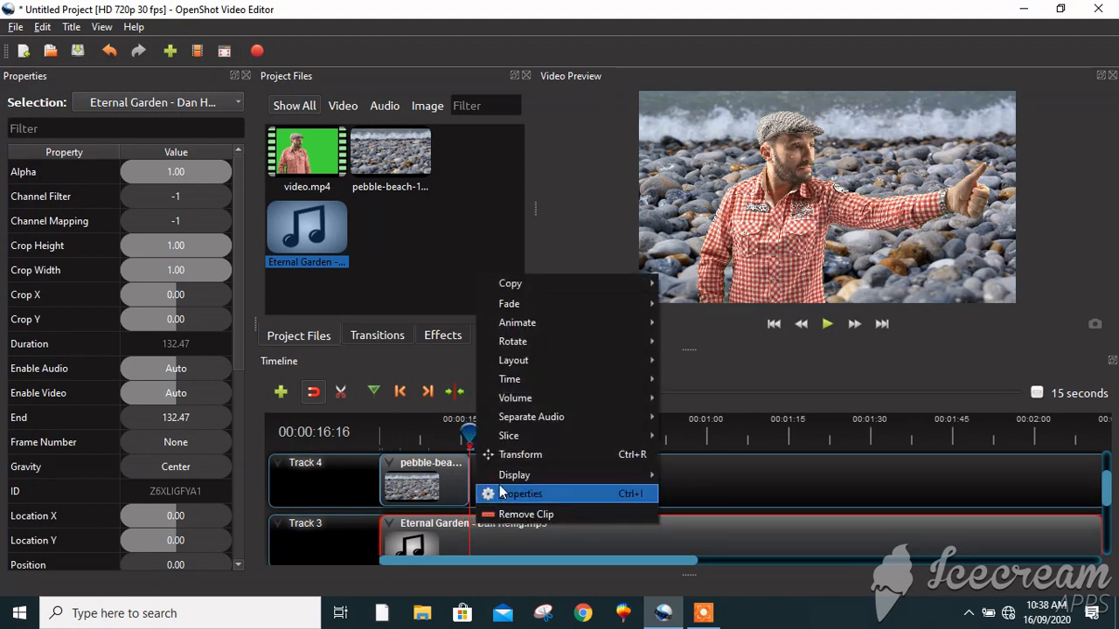
{"action": "mouse_move", "coordinate": [514, 437]}
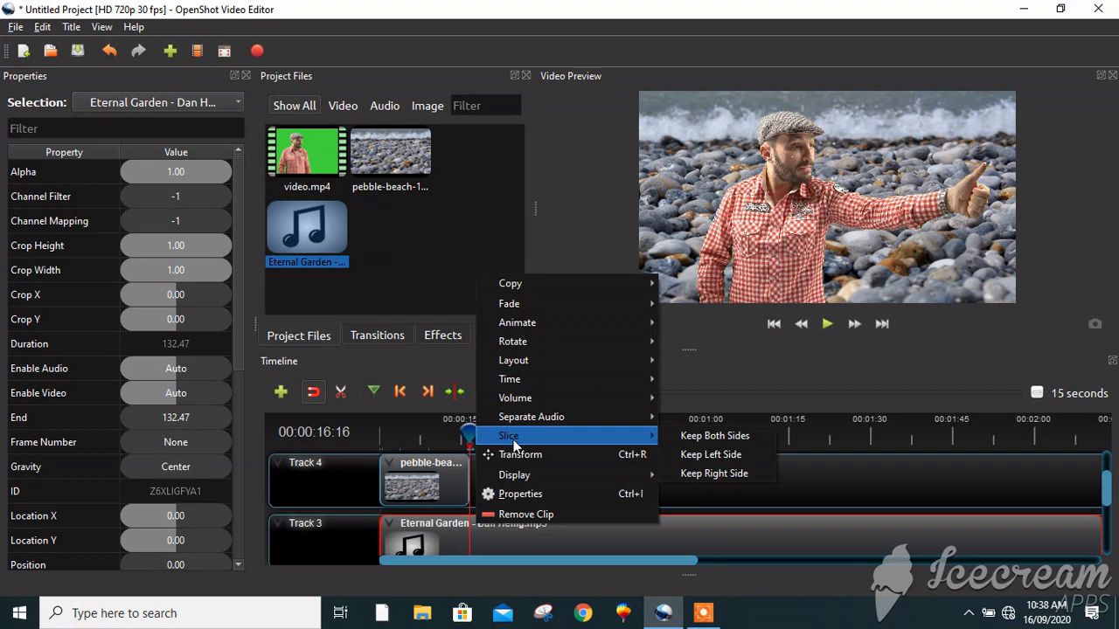
{"action": "left_click", "coordinate": [701, 455]}
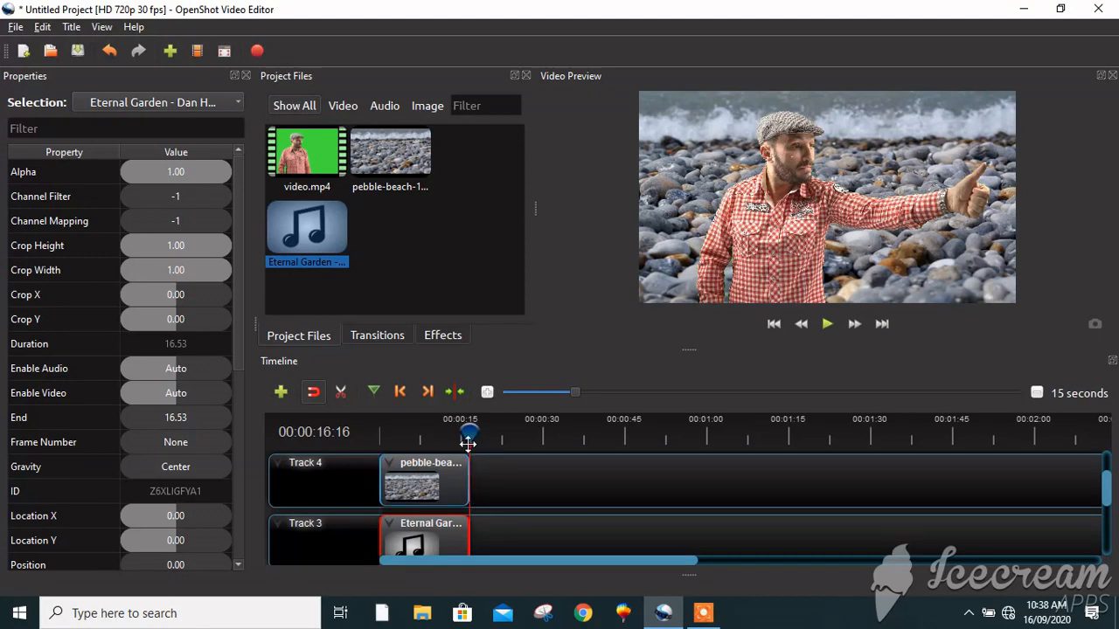
Set the Eternal Garden clip's volume to 20% for the entire clip, and play the project from the start
{"action": "left_click_drag", "start_coordinate": [469, 434], "coordinate": [360, 437]}
{"action": "right_click", "coordinate": [431, 536]}
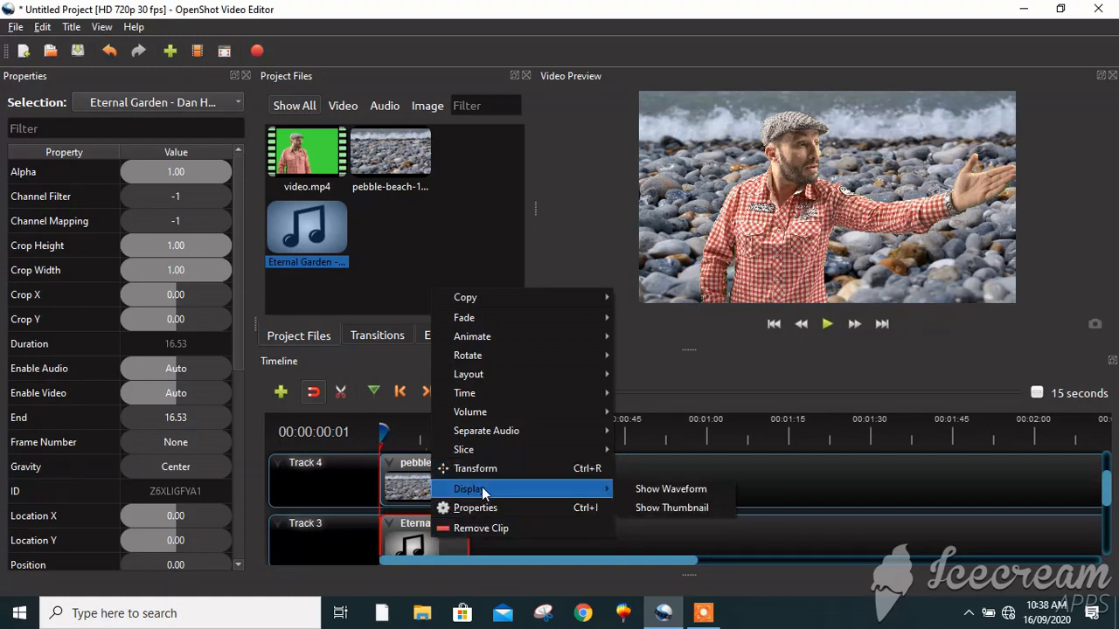
{"action": "mouse_move", "coordinate": [481, 417]}
{"action": "mouse_move", "coordinate": [681, 465]}
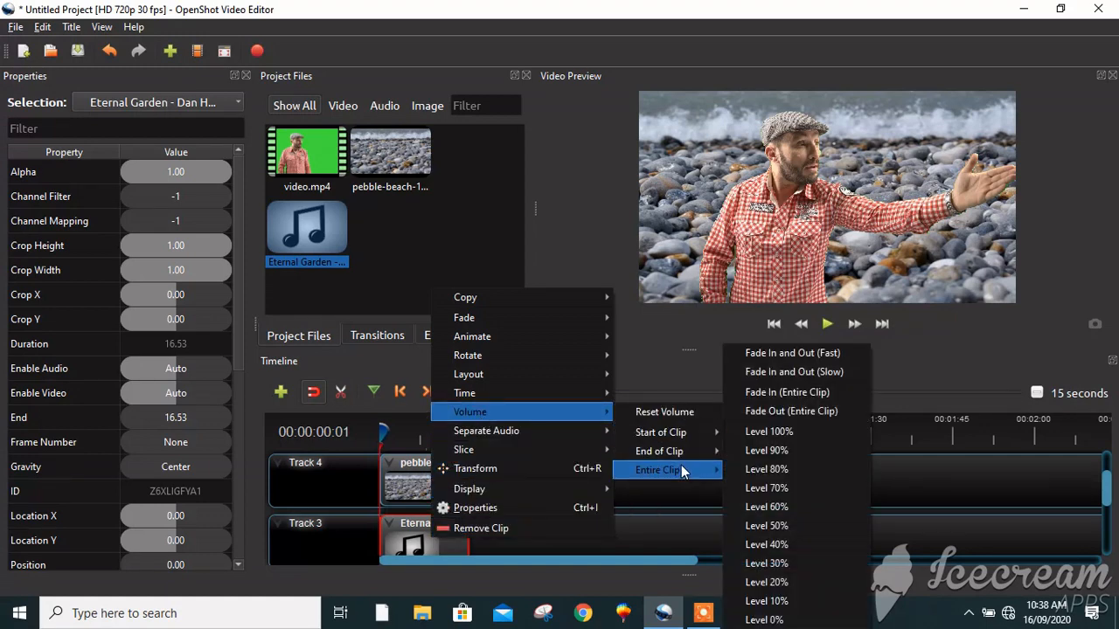
{"action": "left_click", "coordinate": [781, 580]}
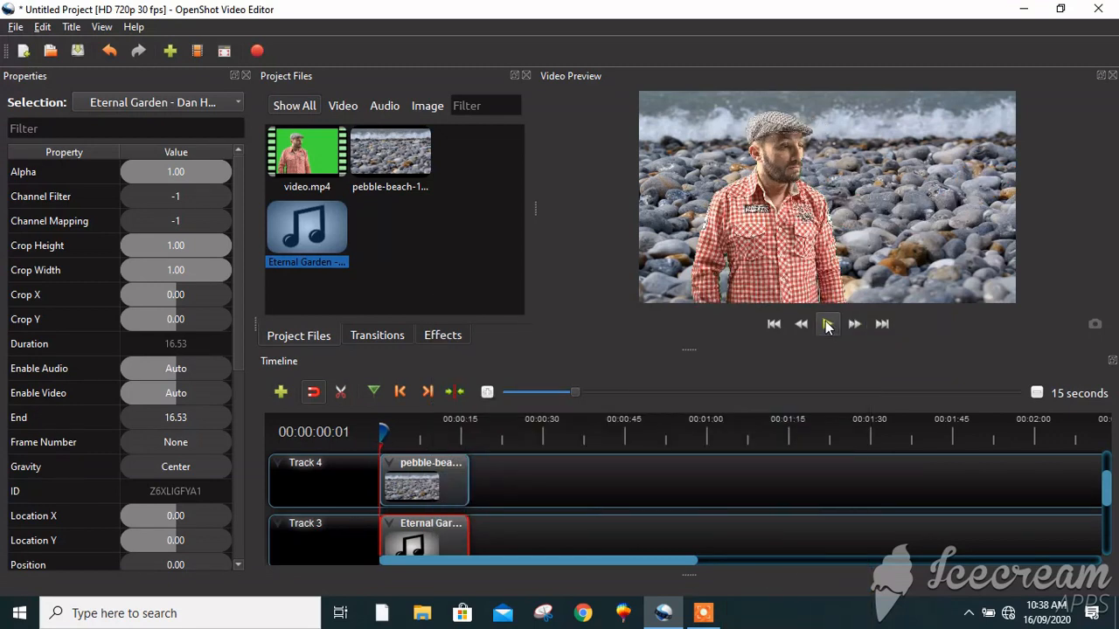
{"action": "left_click", "coordinate": [827, 324]}
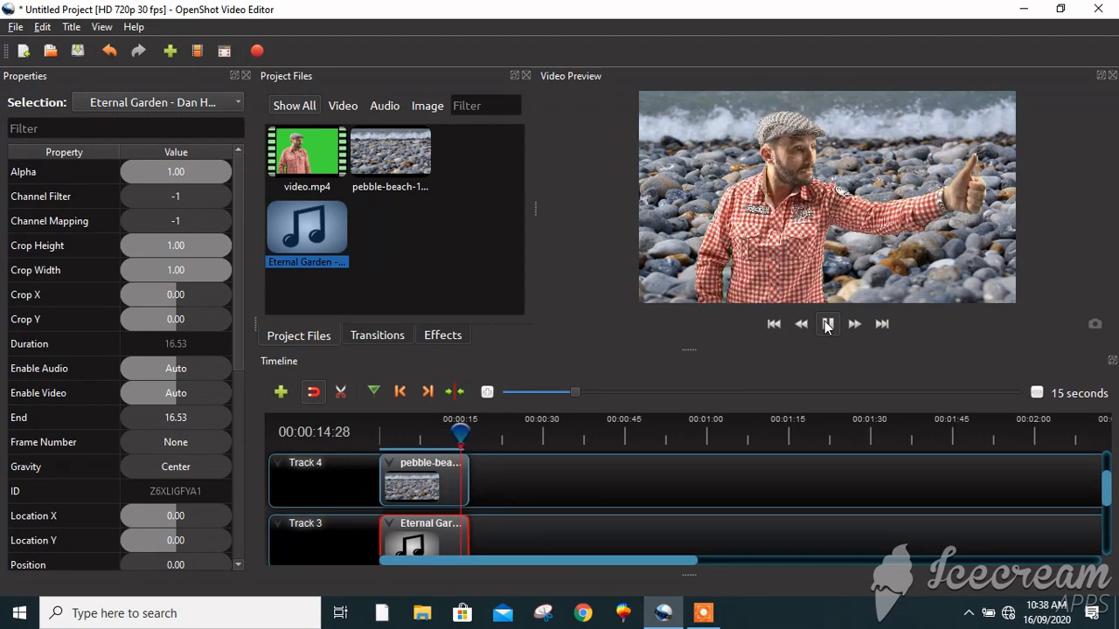
{"action": "left_click", "coordinate": [827, 324]}
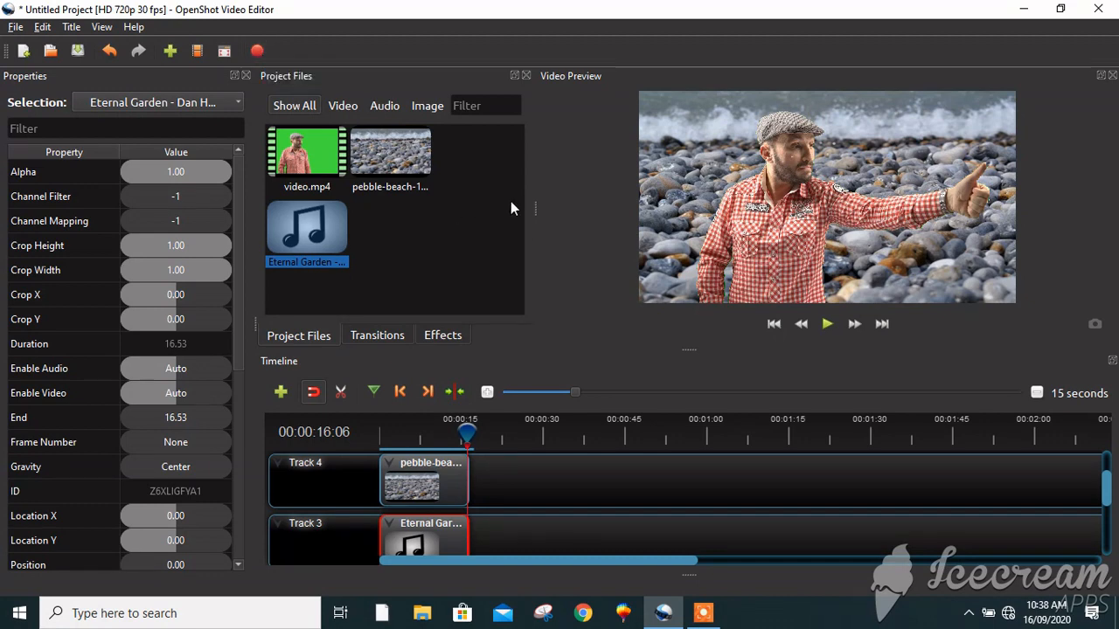
{"action": "left_click", "coordinate": [705, 619]}
{"action": "left_click", "coordinate": [648, 586]}
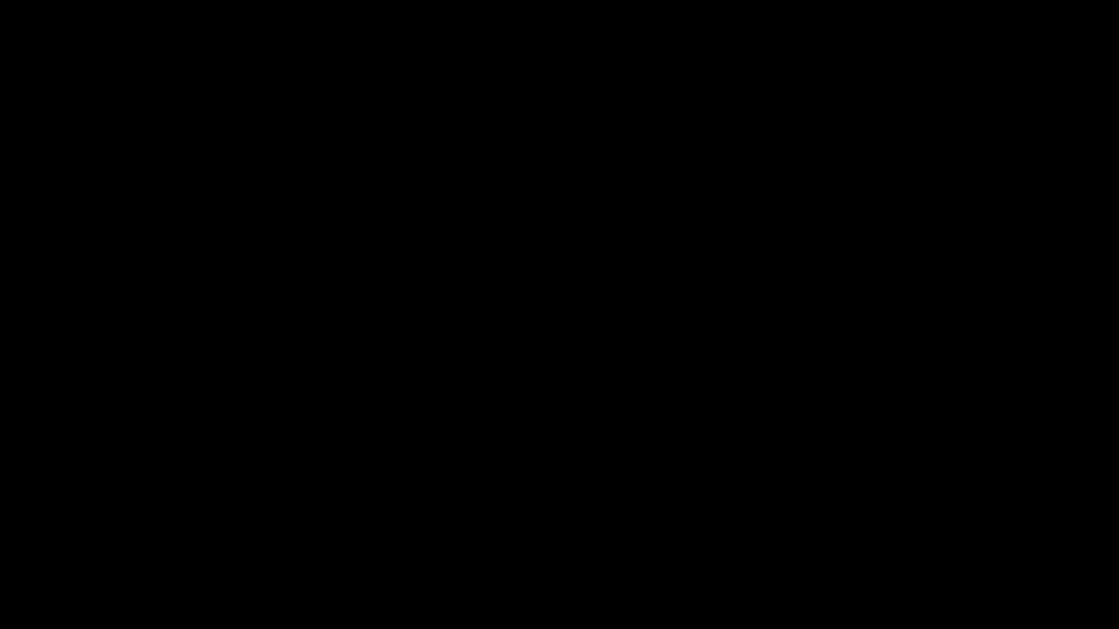